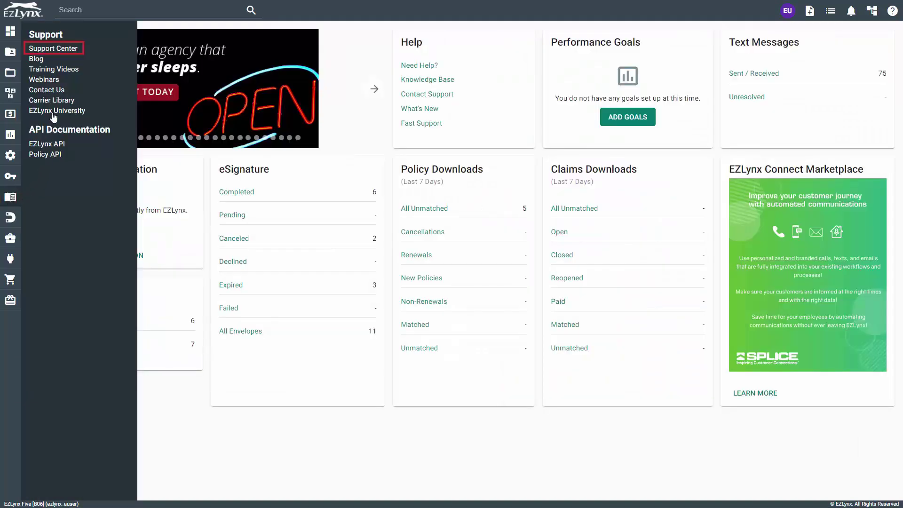
# - Search the Support Center for 'New Business for Commercial Lines Checklist' and open the first matching article
pyautogui.click(55, 49)
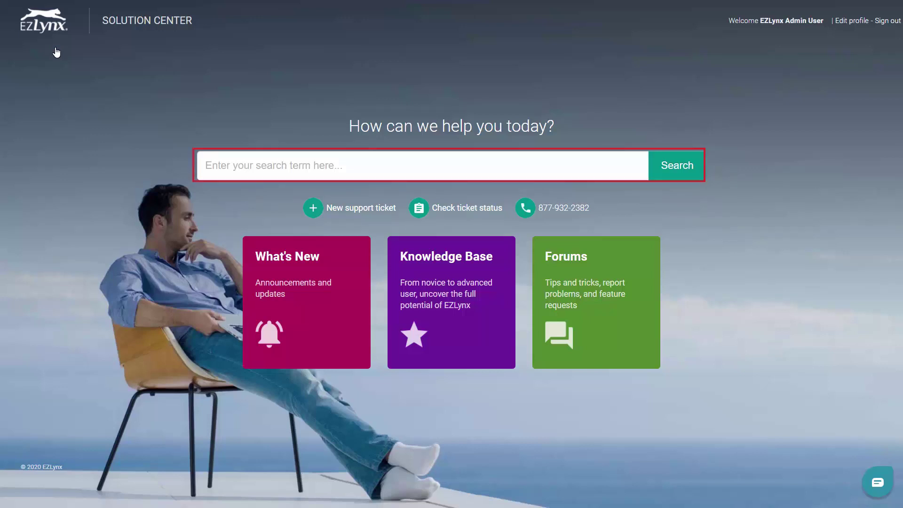
pyautogui.write('New Business for Commercial Lines Checklist')
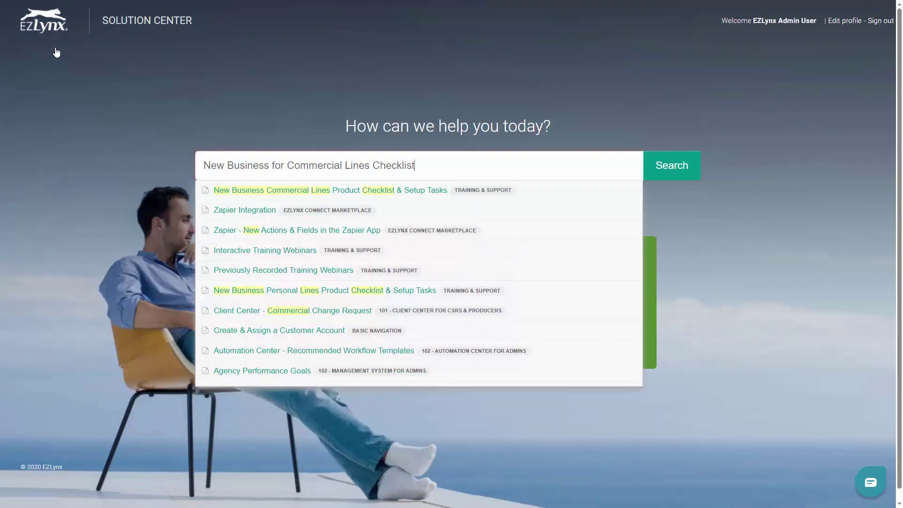
pyautogui.click(266, 191)
# - Show the checklist article's print preview, then close it
pyautogui.rightClick(536, 83)
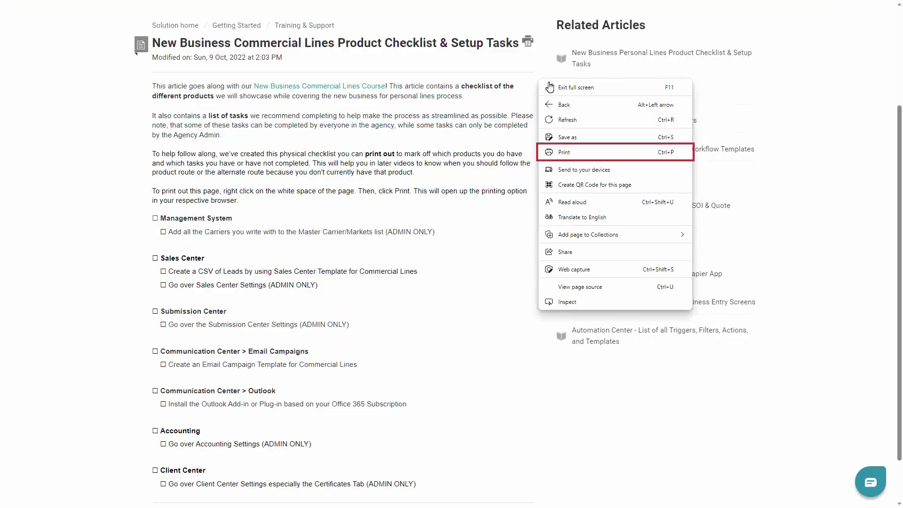
pyautogui.click(576, 152)
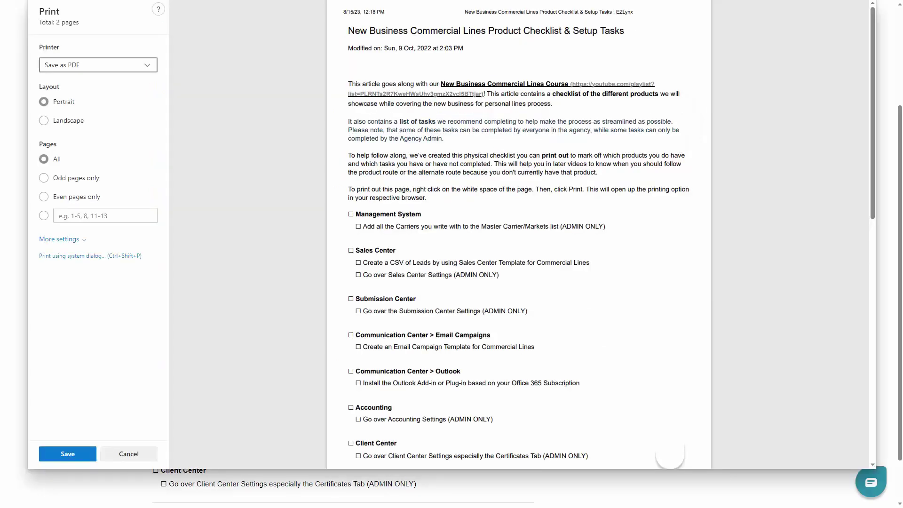
pyautogui.press('Escape')
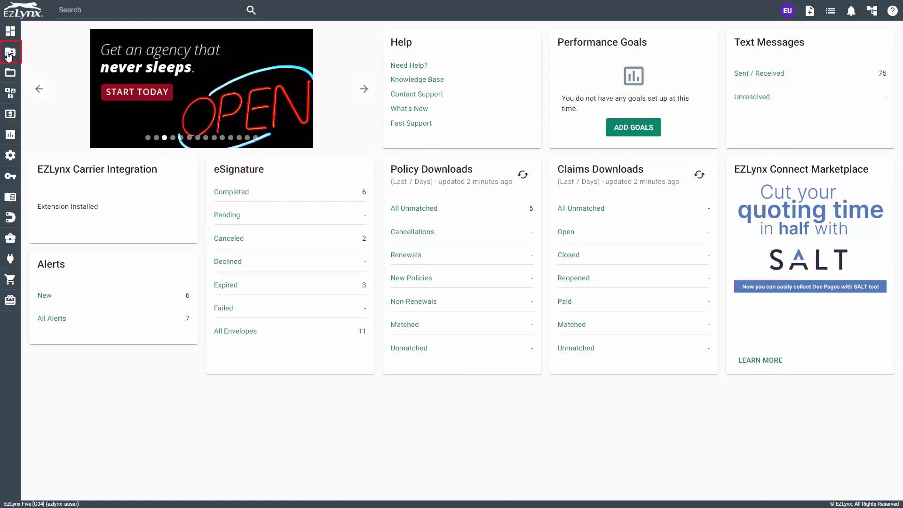
# - Go to Settings > Manage Carriers/Markets to view the 16 listed master companies
pyautogui.moveTo(8, 56)
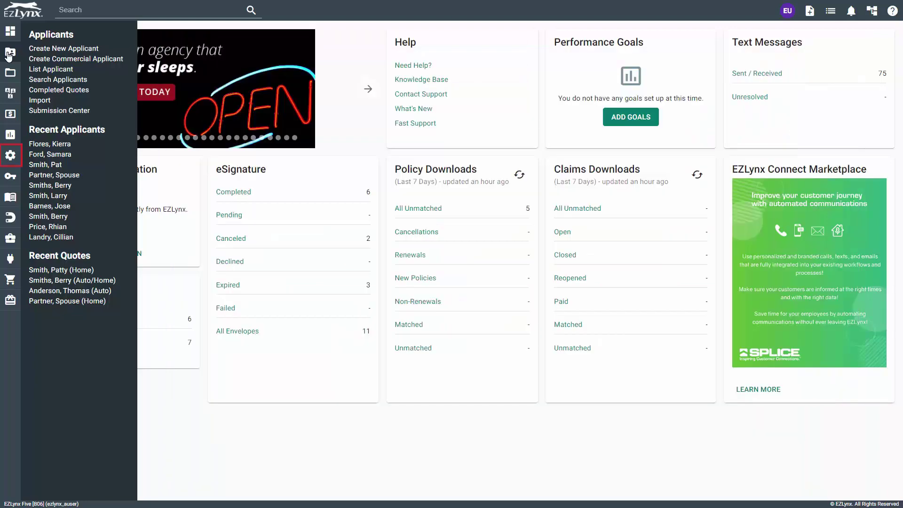
pyautogui.click(10, 156)
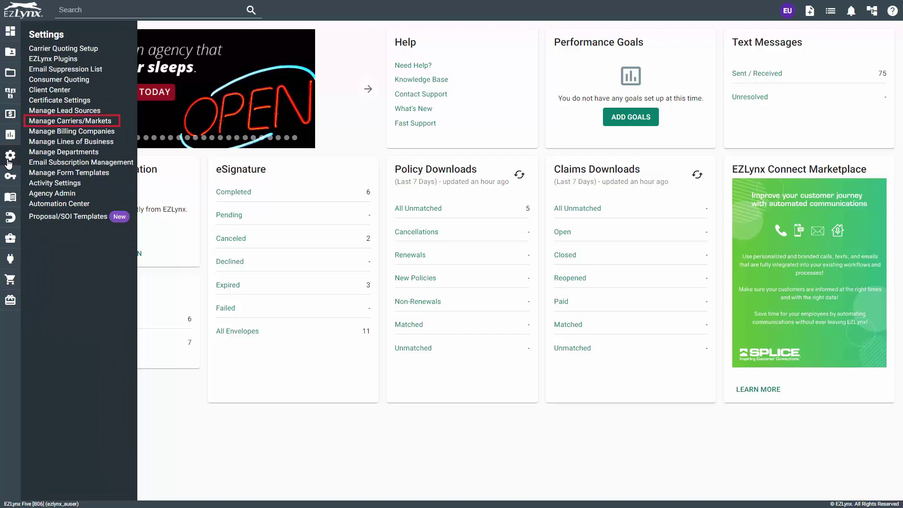
pyautogui.click(57, 122)
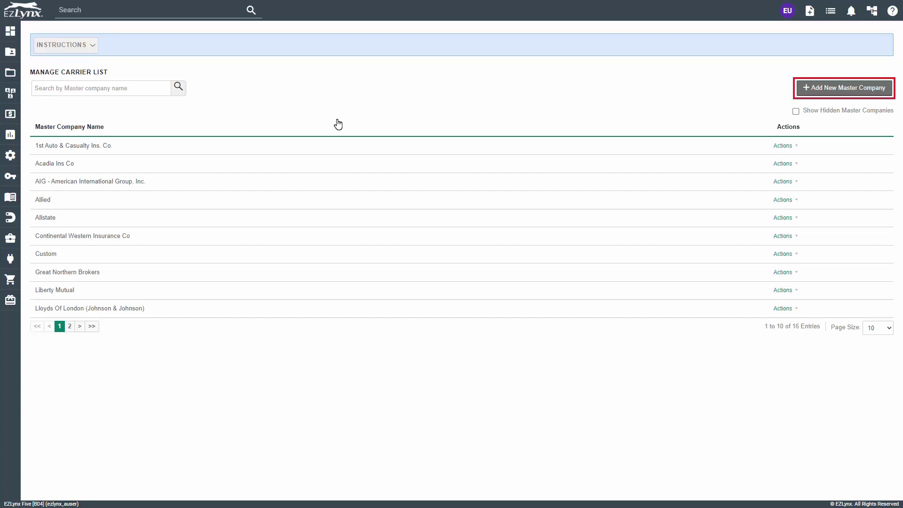
# - Add master company Access Home Ins Co with writing company ACCESS HOME INS CO - 14134 and save
pyautogui.click(838, 92)
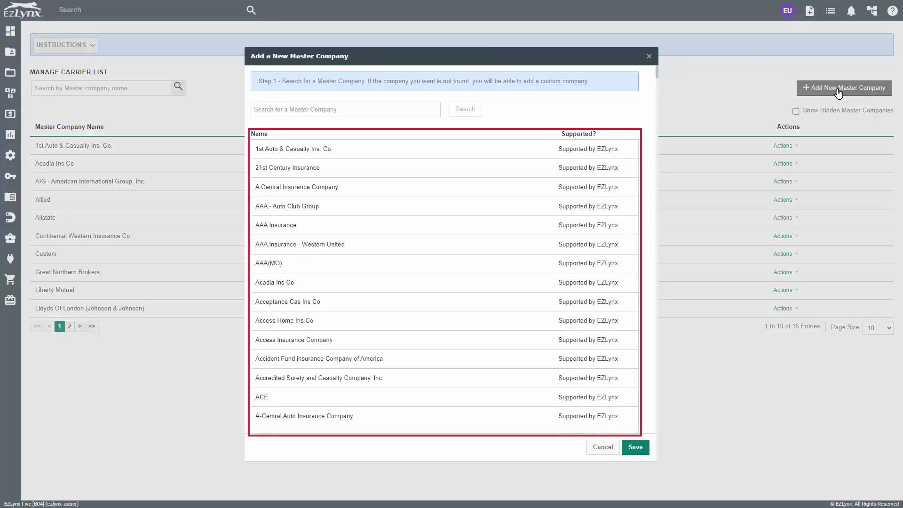
pyautogui.click(276, 320)
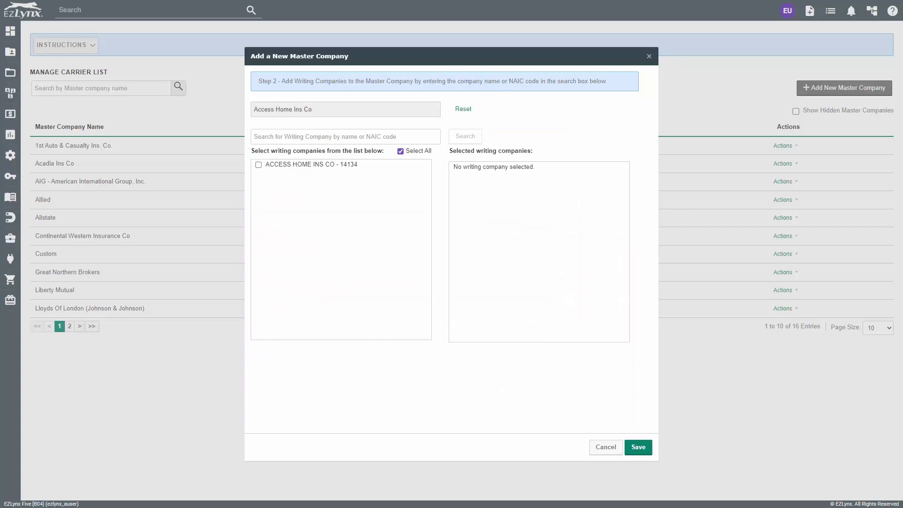
pyautogui.click(258, 165)
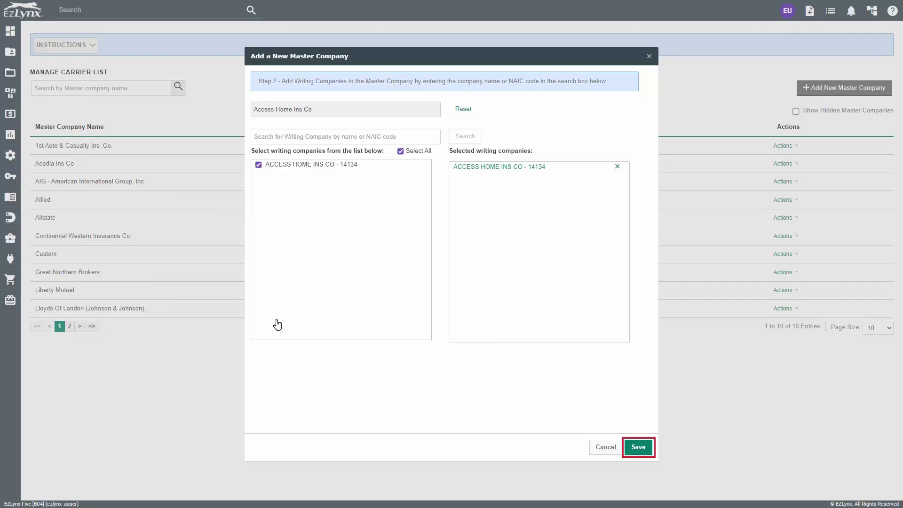
pyautogui.click(638, 447)
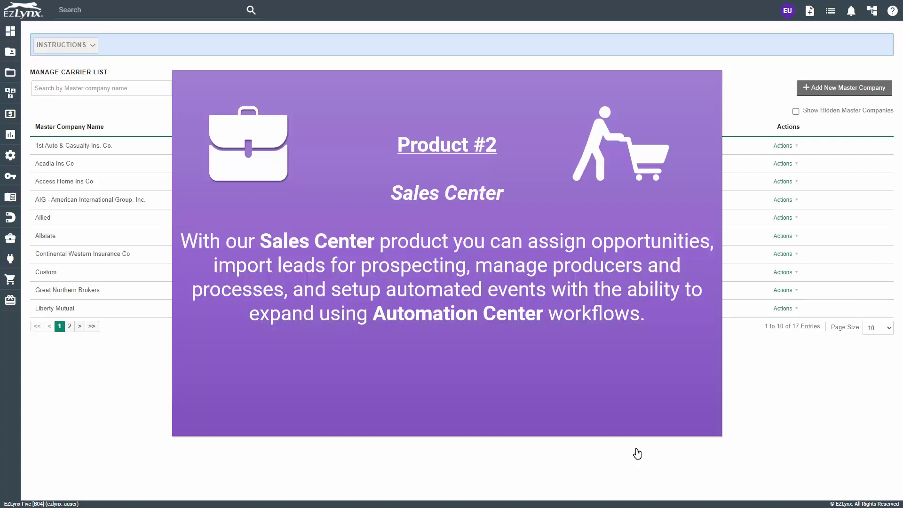
# - In Sales Center Prospecting, download the prospect list import template from Add New List
pyautogui.moveTo(11, 244)
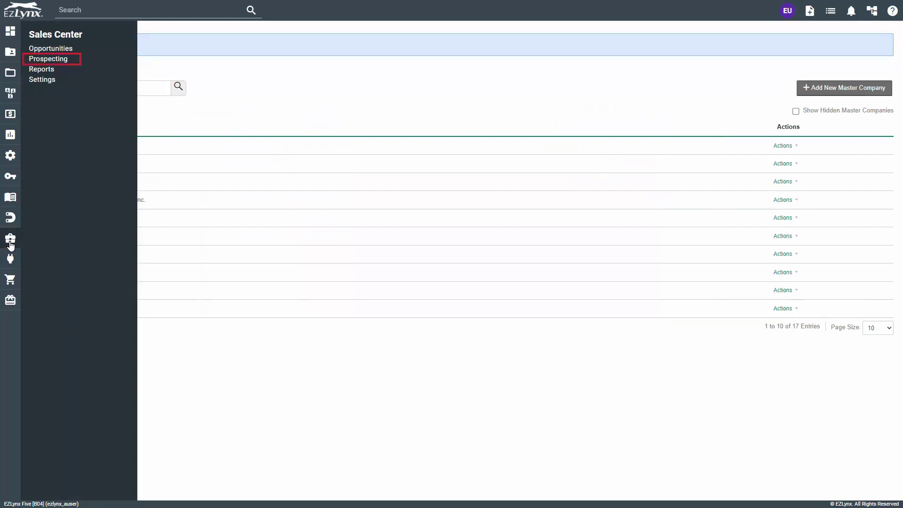
pyautogui.click(46, 60)
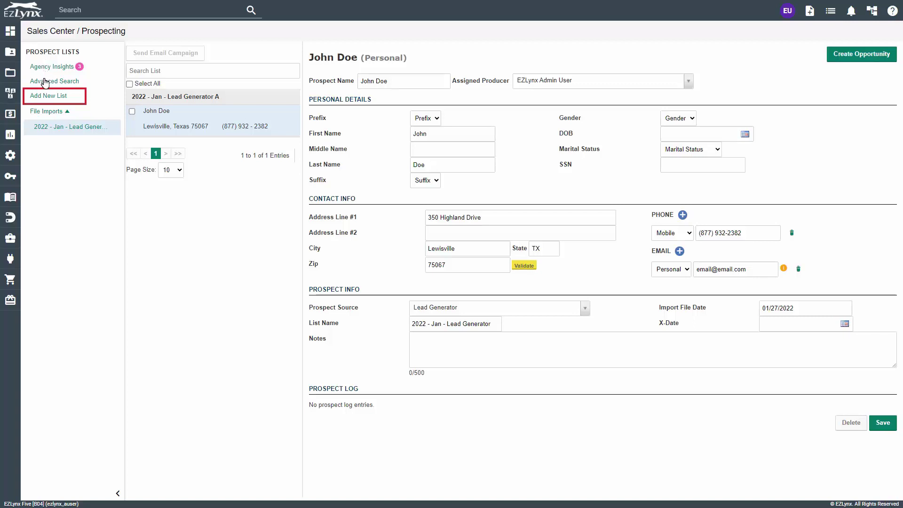
pyautogui.click(44, 98)
pyautogui.click(327, 204)
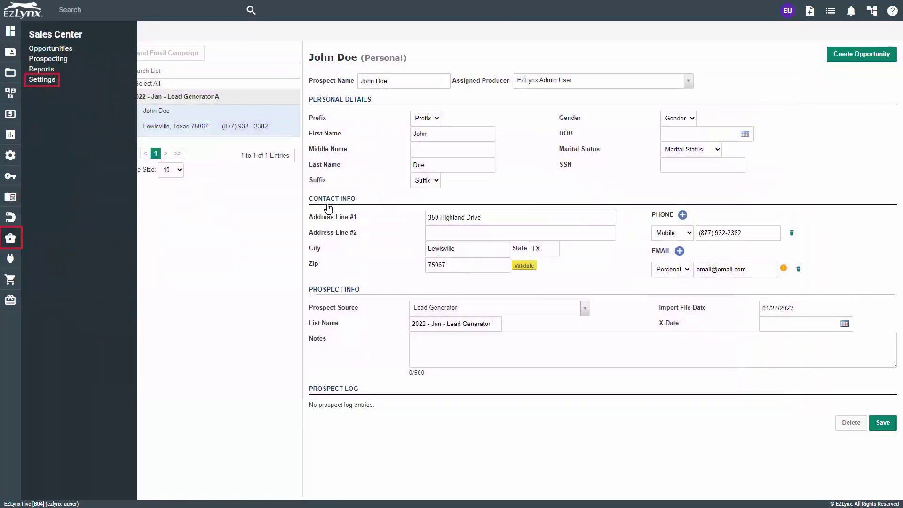
# - Review the Sales Center New Opportunity Management and Process Management settings
pyautogui.click(41, 81)
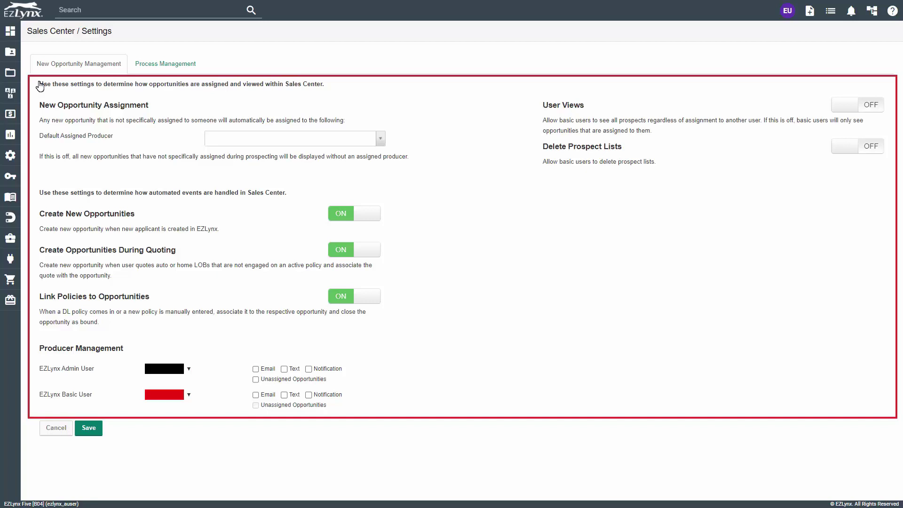
pyautogui.click(156, 64)
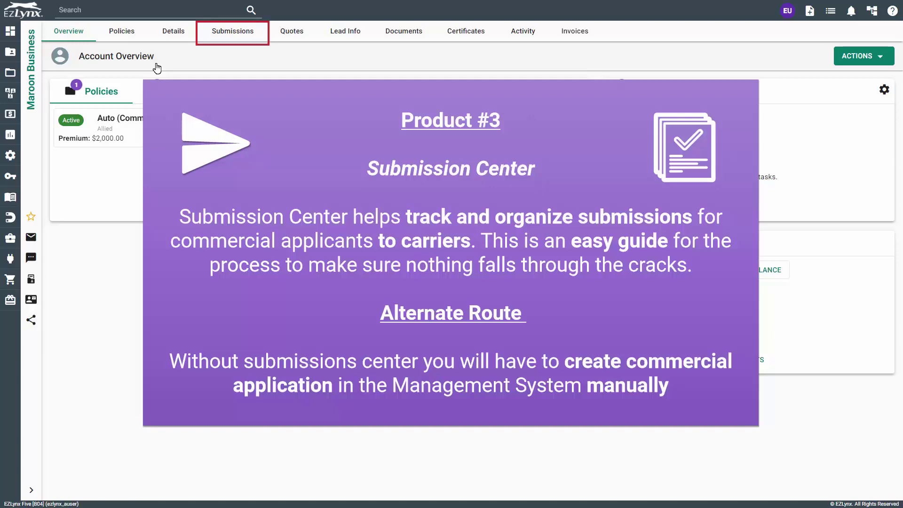
# - Open the Maroon Business account's Submissions tab to see the Maroon Auto submission
pyautogui.click(233, 33)
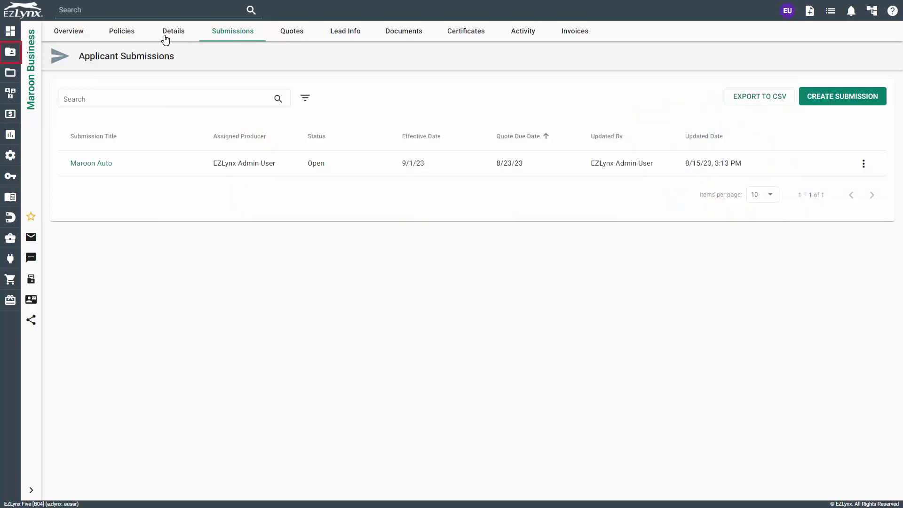
# - Open Submission Center from the Applicants menu and view its Carriers tab
pyautogui.click(10, 53)
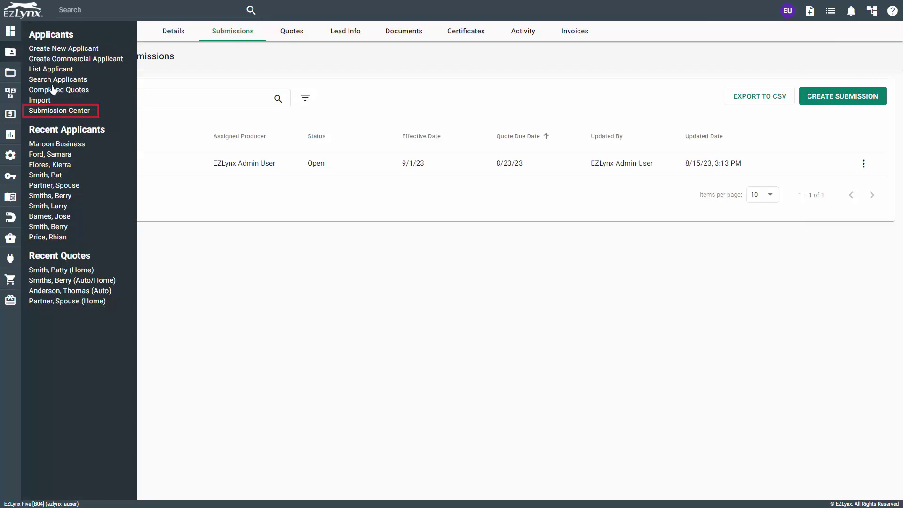
pyautogui.click(57, 111)
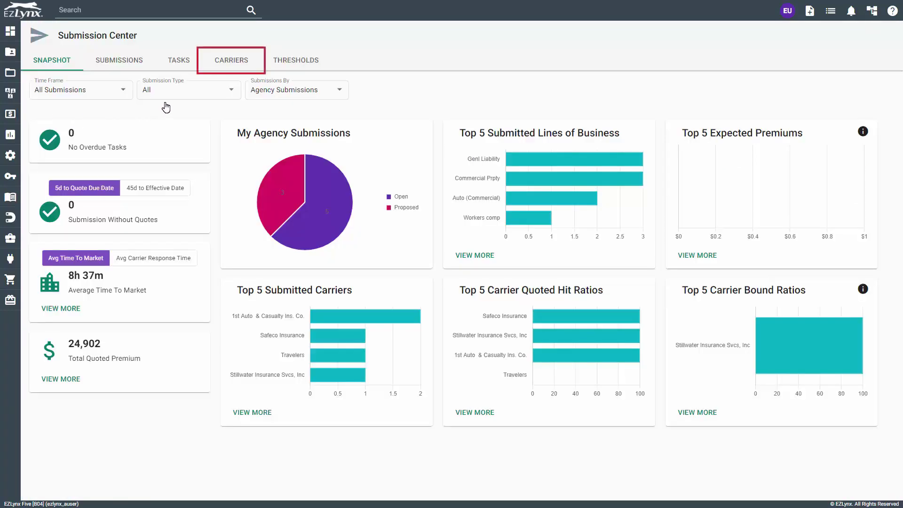
pyautogui.click(227, 60)
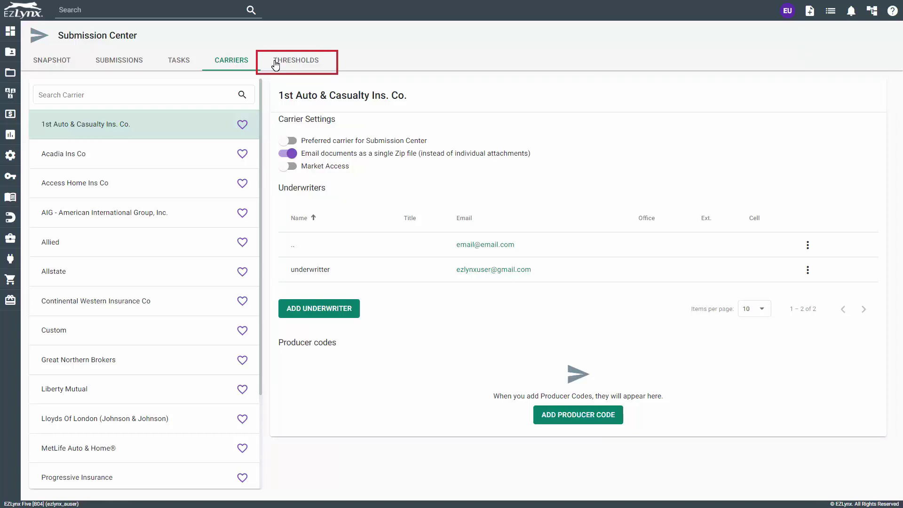
# - View the Submission Center thresholds: 5 days from due date, 45 days from effective date
pyautogui.click(295, 66)
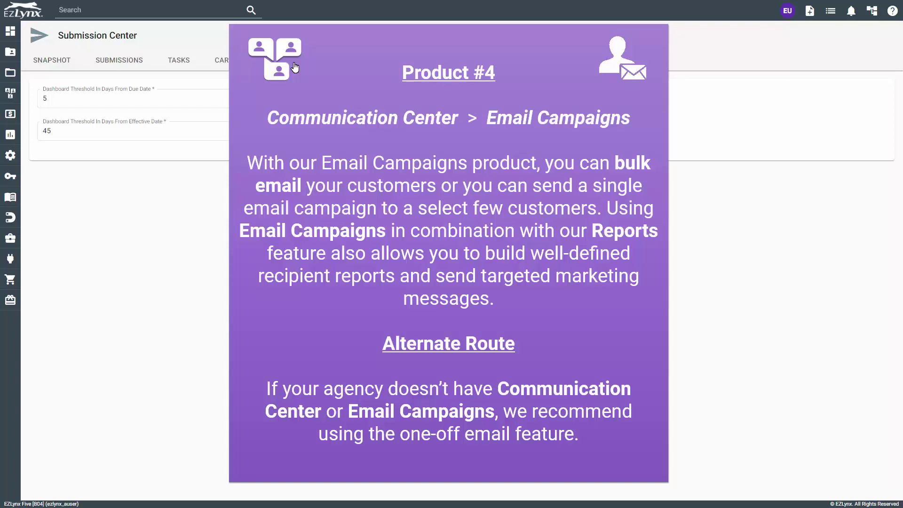
# - Open the Communication Center flyout listing Email Campaigns, Voice and Text, Postal Mail and Virtual Agent
pyautogui.click(10, 97)
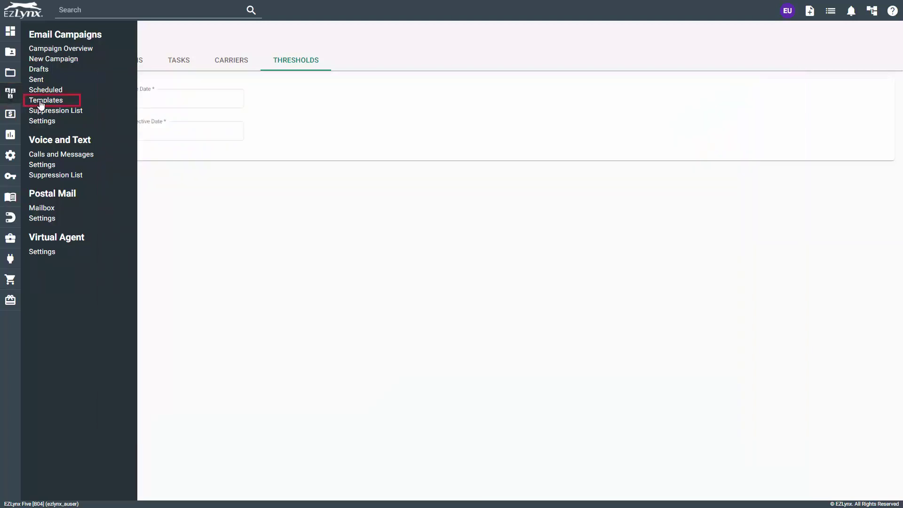
# - Review the email campaign templates list, then start a new email template
pyautogui.click(41, 101)
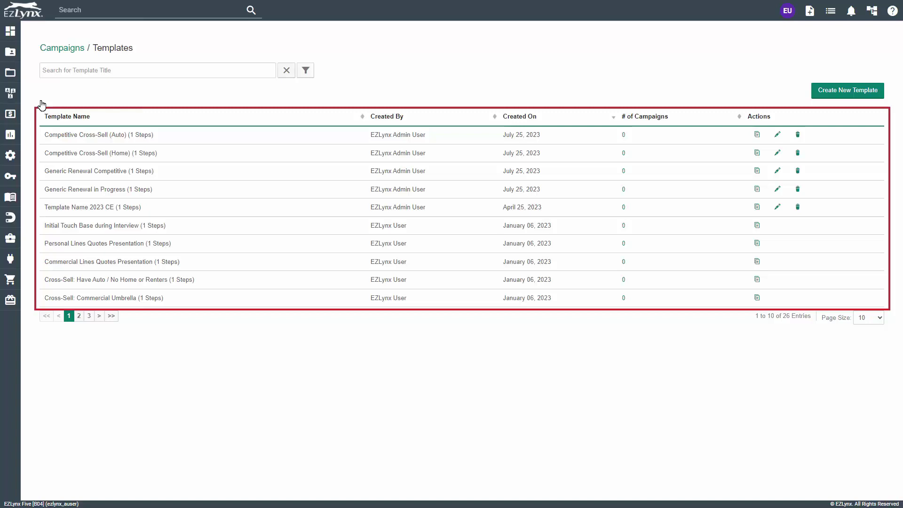
pyautogui.click(847, 94)
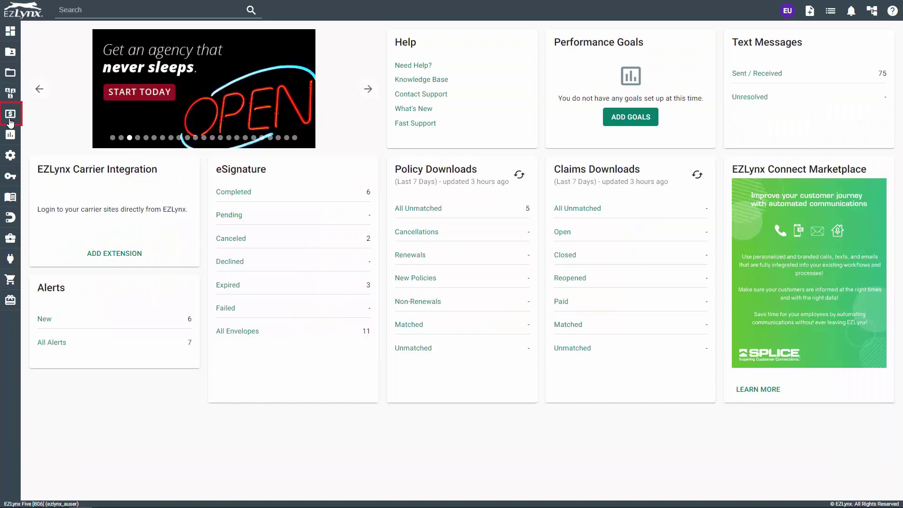
# - Open Accounting Configuration from the Accounting sidebar menu
pyautogui.moveTo(10, 122)
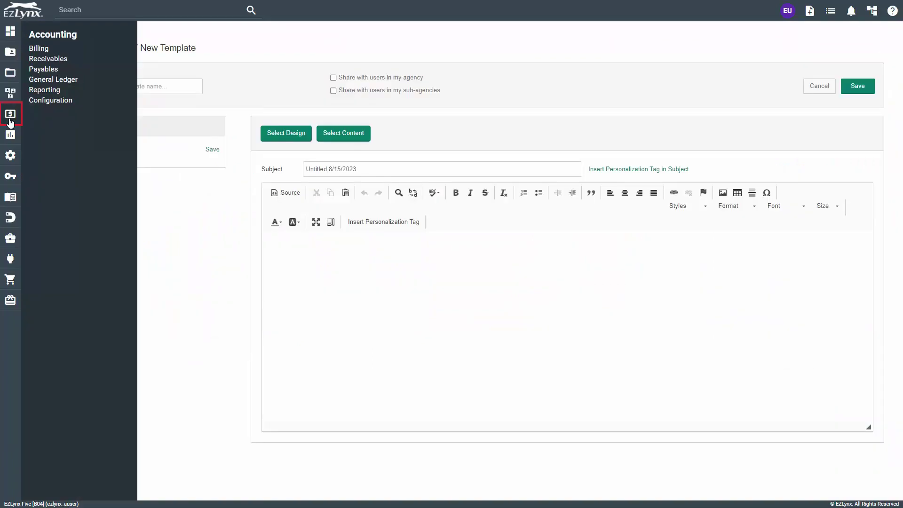
pyautogui.click(50, 101)
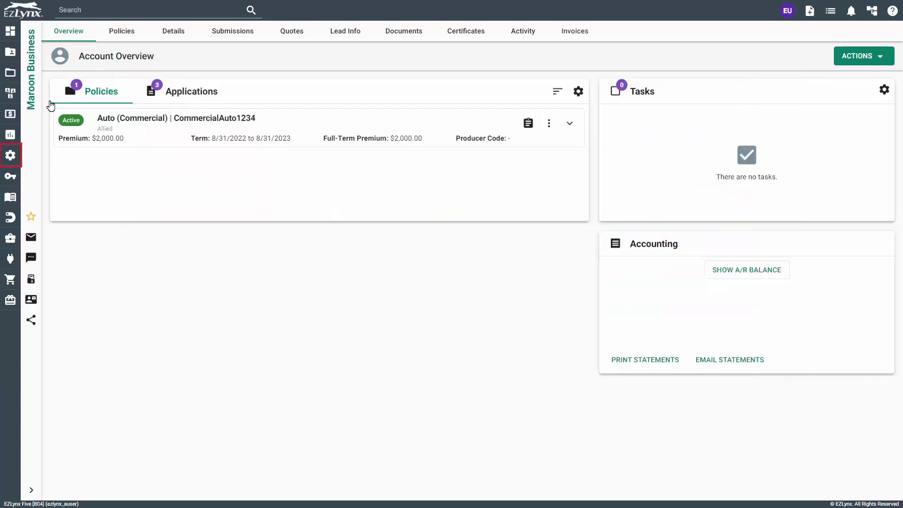
# - Review Client Center Email Notification Preferences, Certificates and Branding settings tabs
pyautogui.click(11, 156)
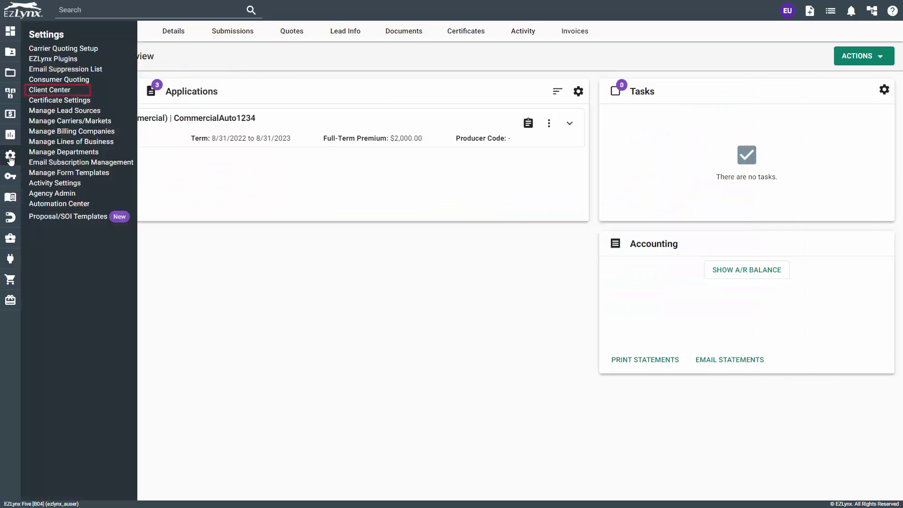
pyautogui.click(48, 90)
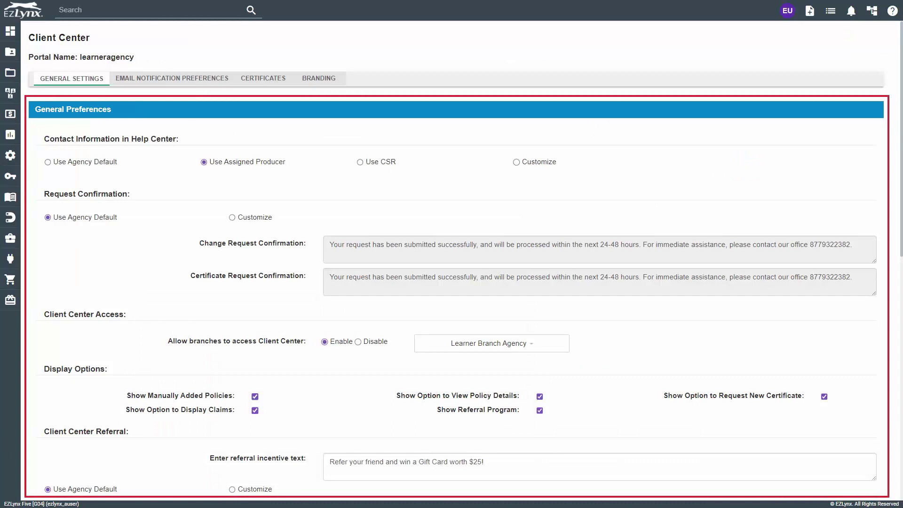
pyautogui.click(175, 78)
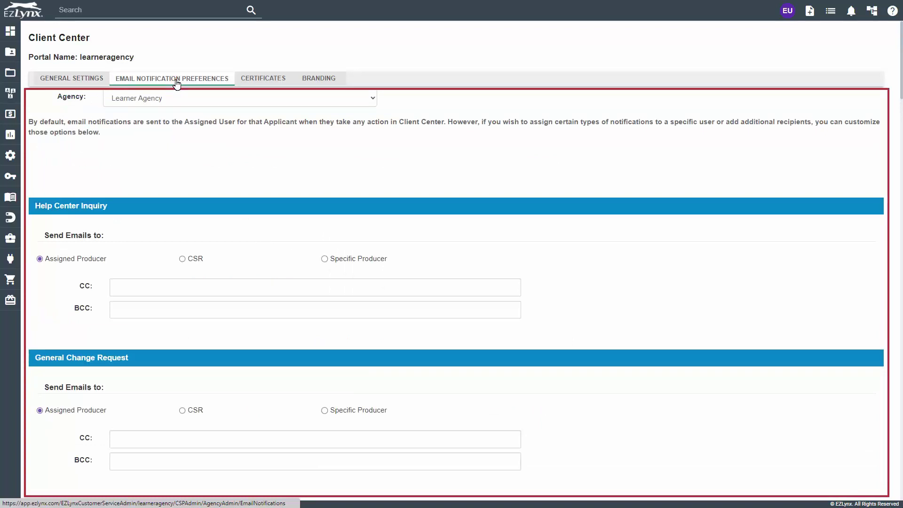
pyautogui.click(259, 79)
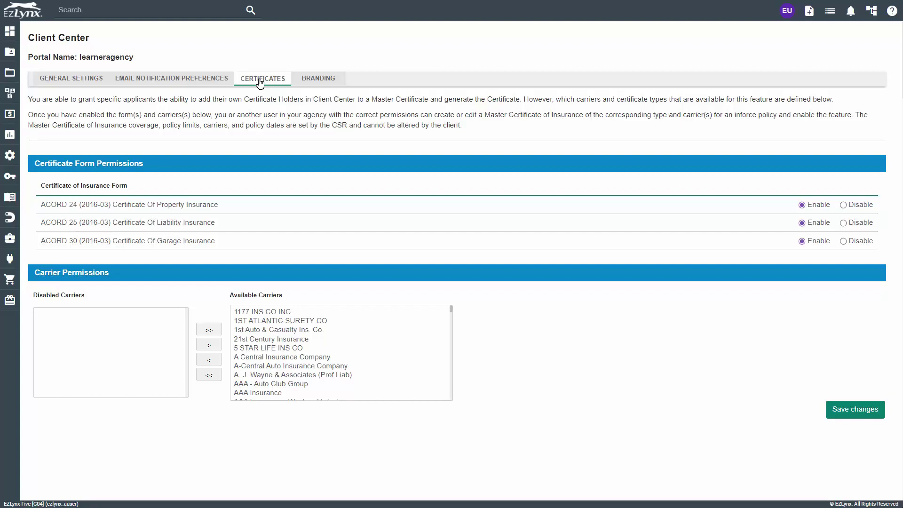
pyautogui.click(317, 80)
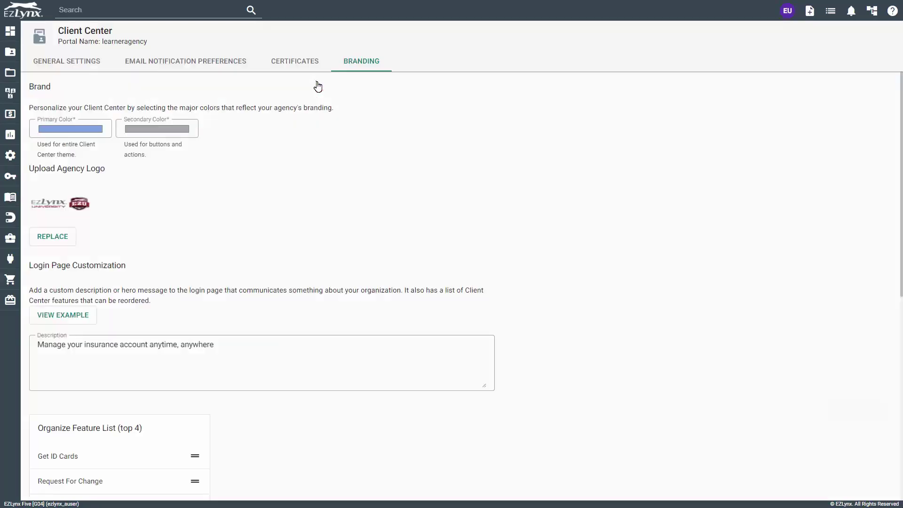